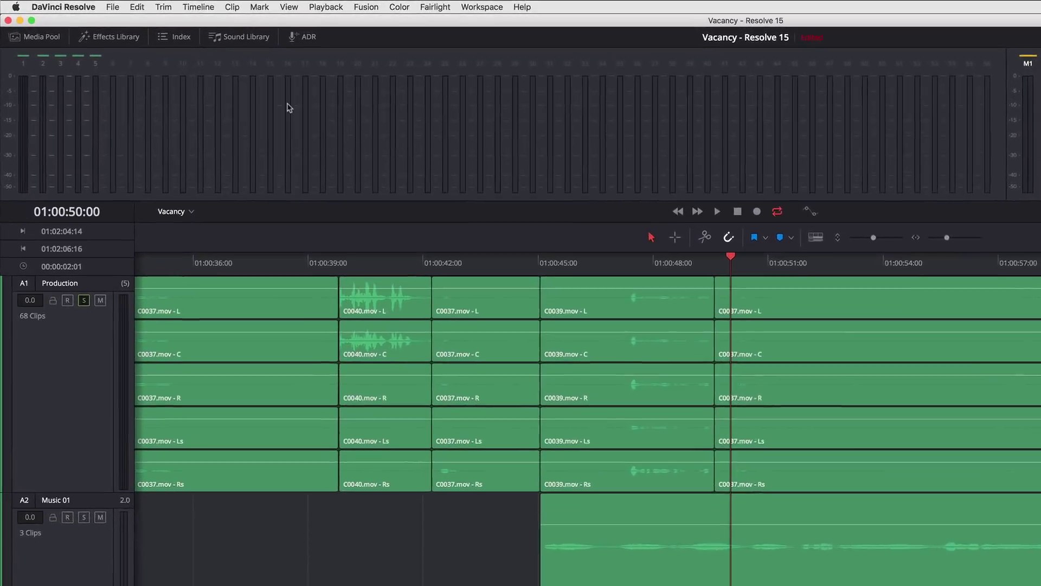
- Enable Show Fixed Playhead from the View menu
click(309, 7)
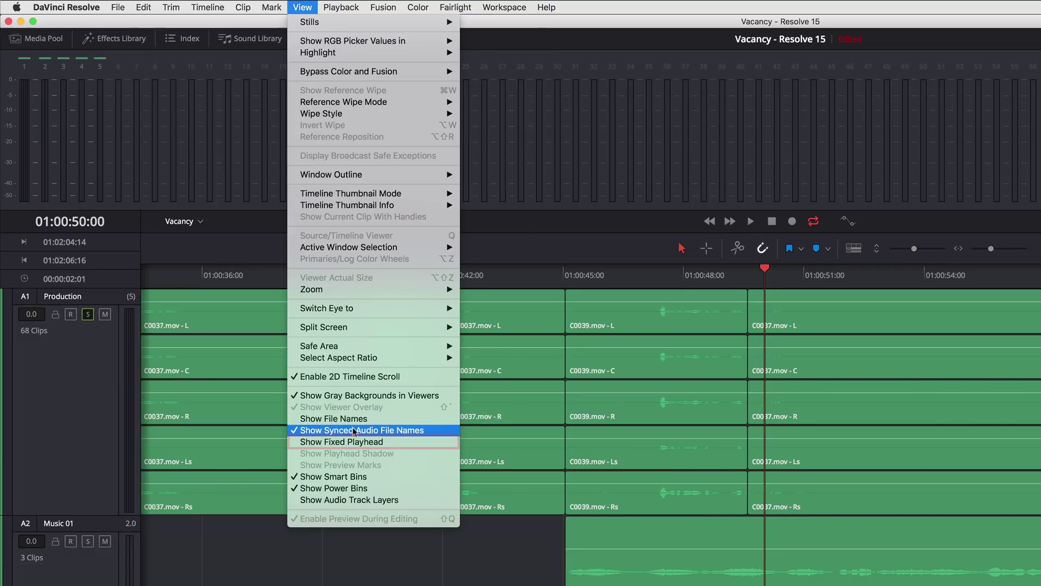
click(330, 444)
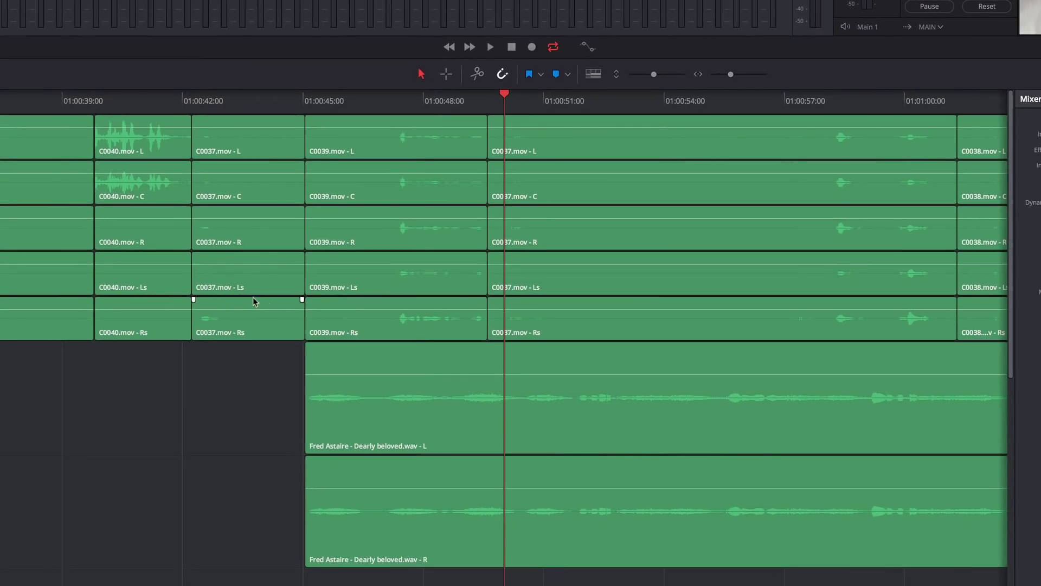
- Play and stop the timeline to test the fixed playhead
key(space)
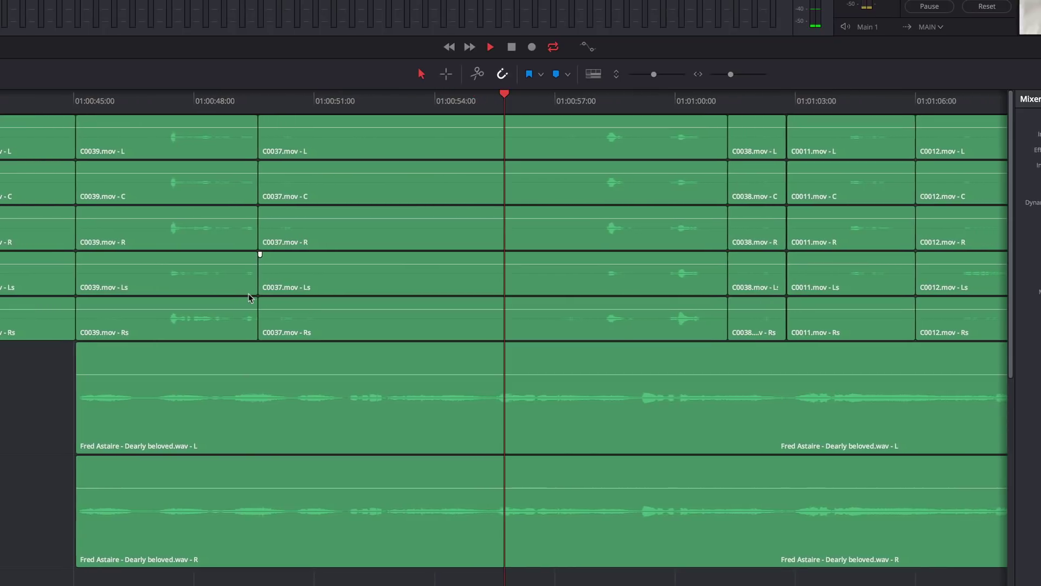
key(space)
key(space)
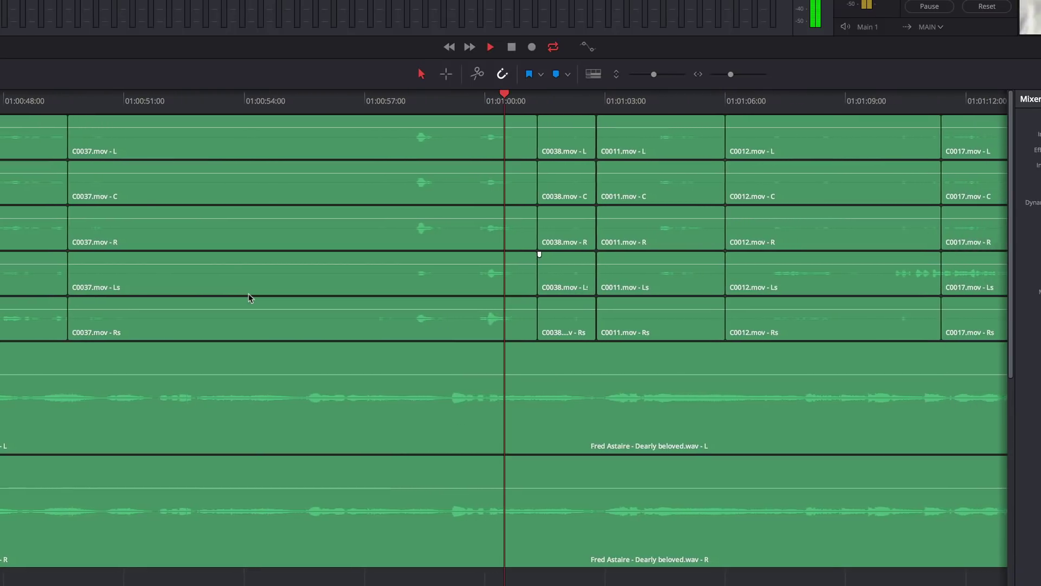
key(space)
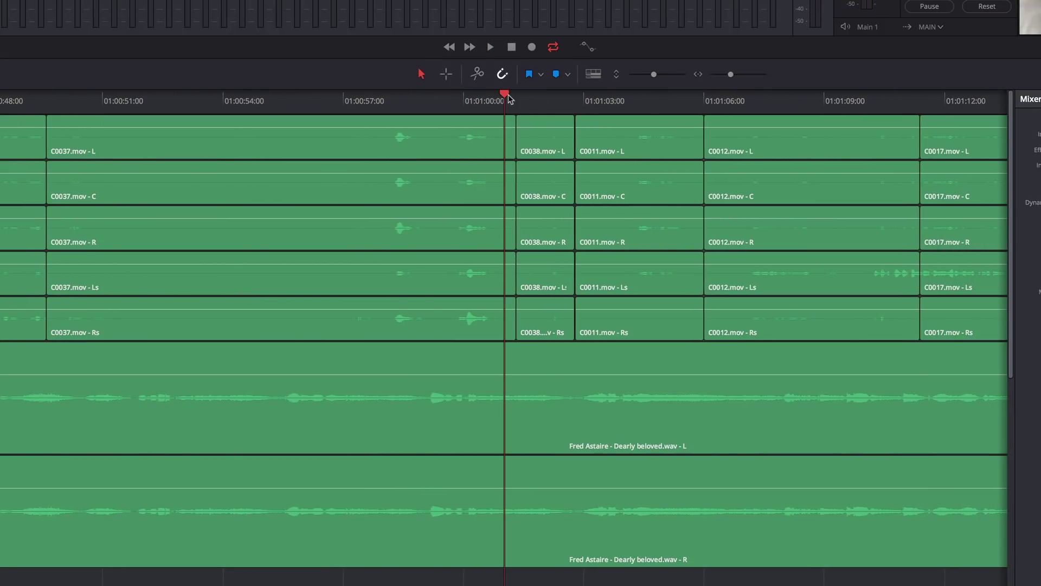
- Scroll the timeline back and forth, then play and stop near 01:01:02
scroll(507, 96, right, 5)
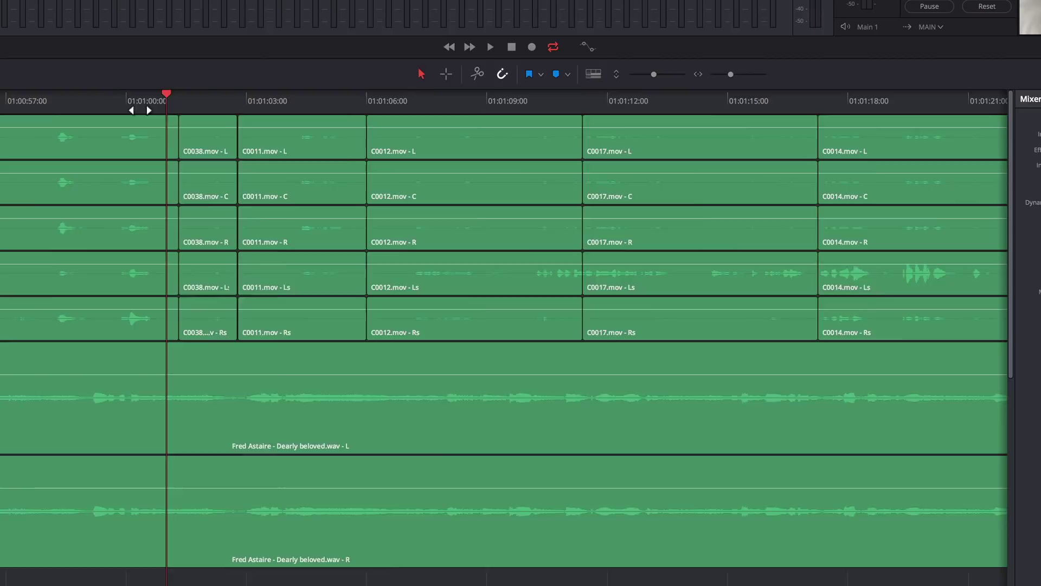
scroll(507, 96, left, 8)
scroll(507, 96, right, 7)
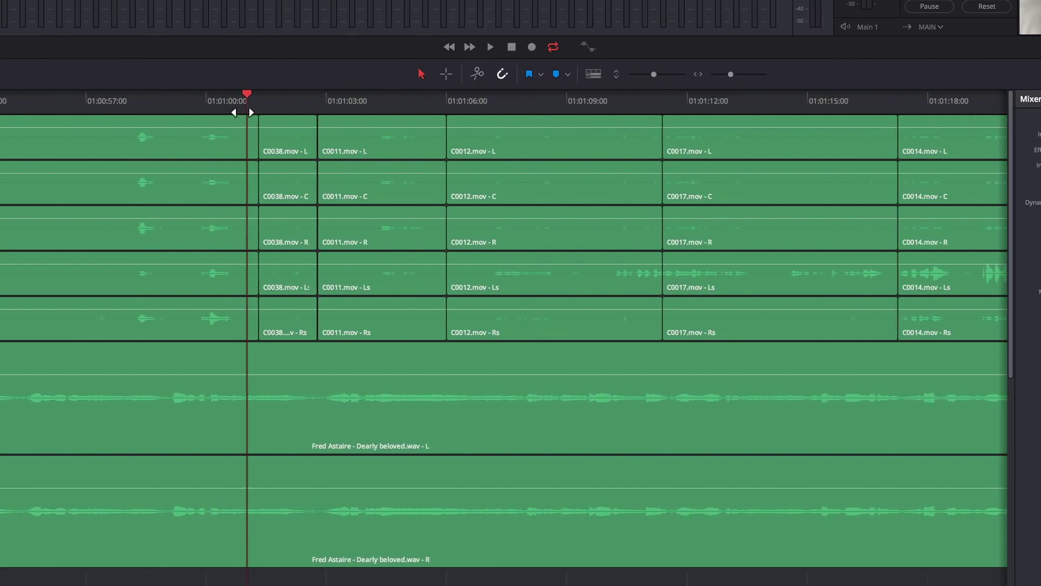
scroll(507, 96, right, 1)
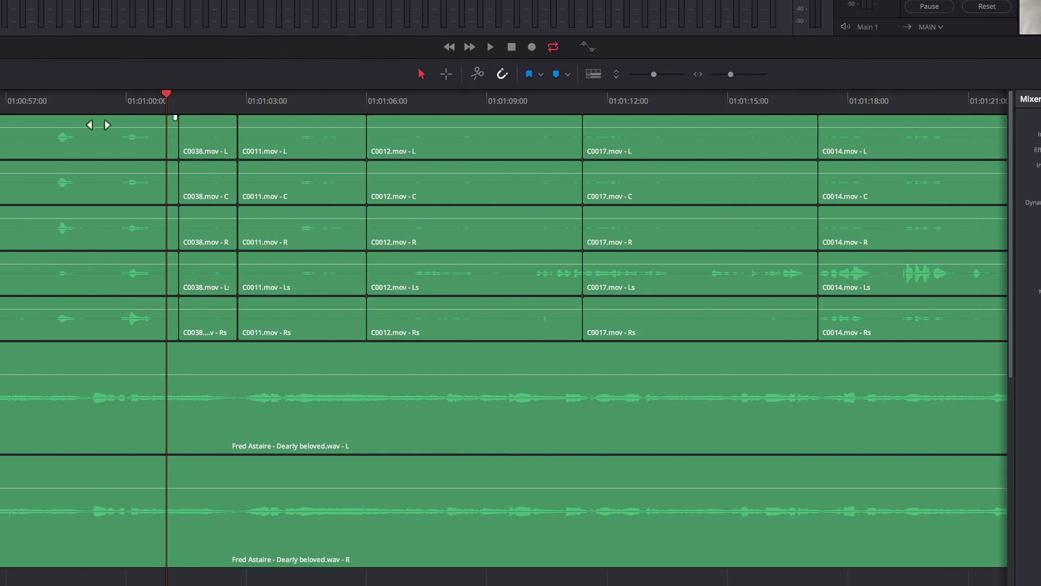
scroll(119, 160, left, 7)
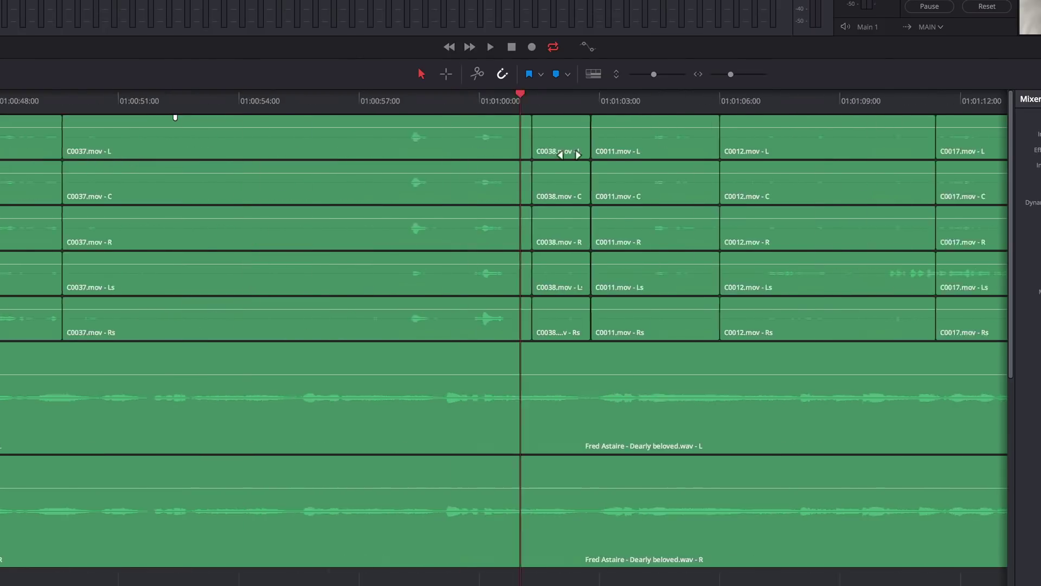
scroll(825, 147, right, 6)
scroll(275, 143, left, 3)
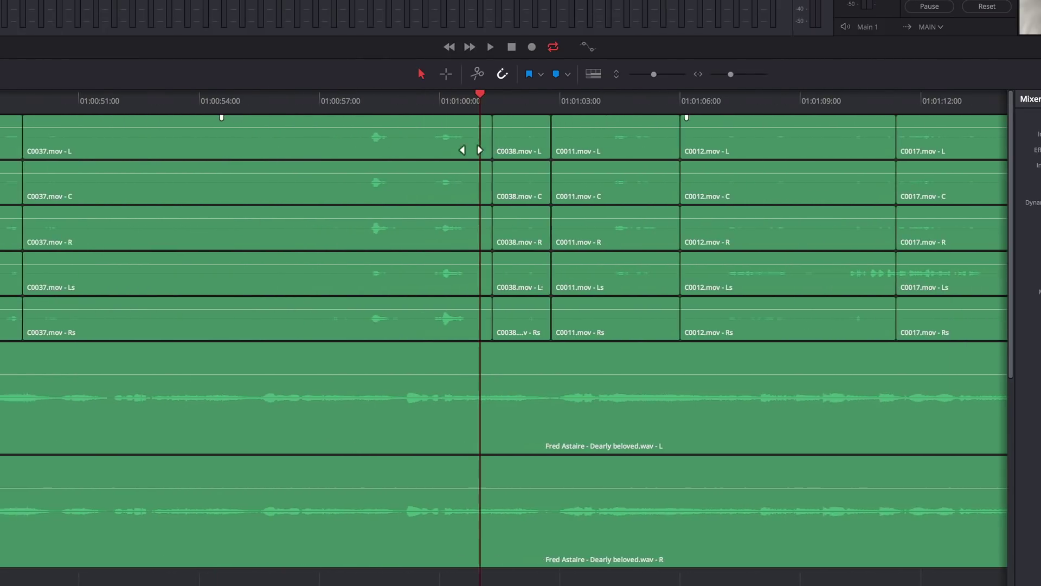
scroll(461, 149, right, 1)
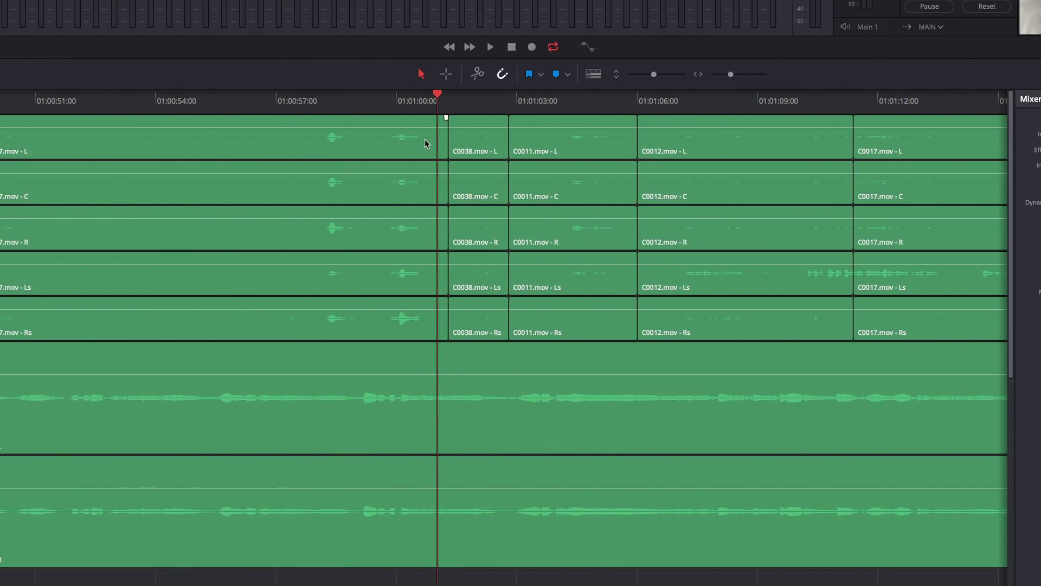
key(space)
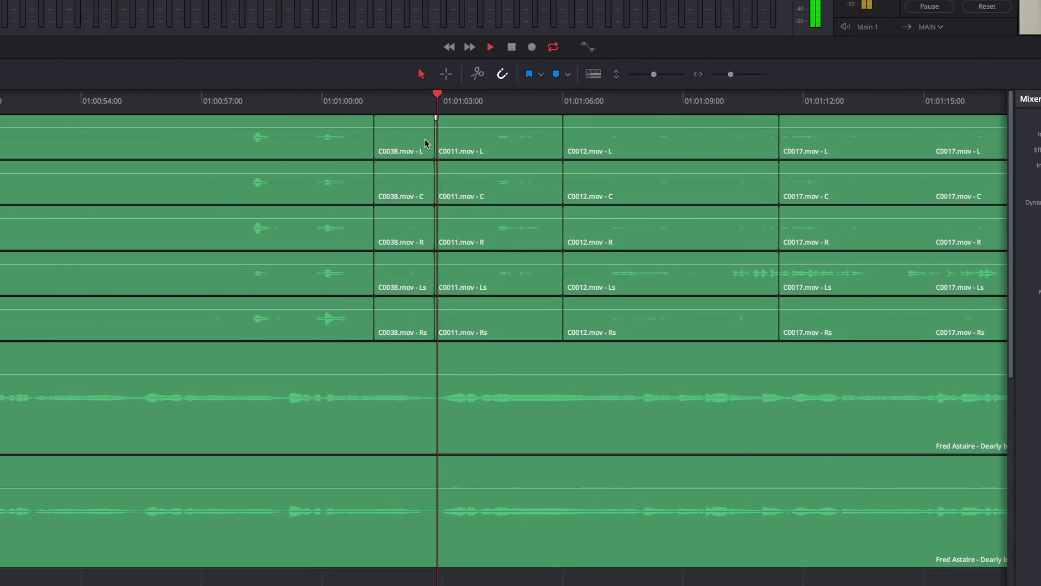
key(space)
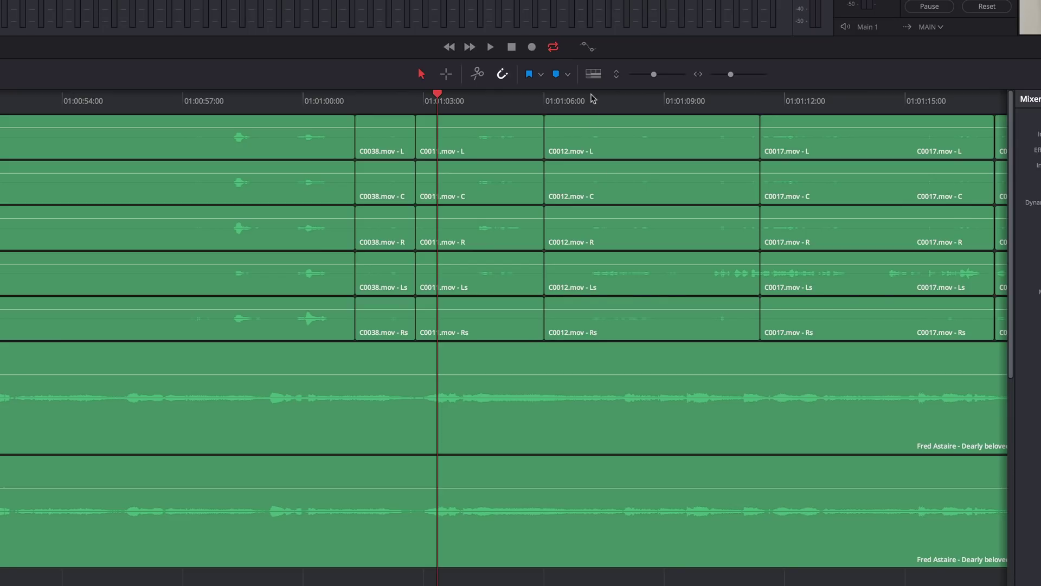
- Enable the video scroller and audio scrollers 1 and 2 in Timeline View Options
click(592, 76)
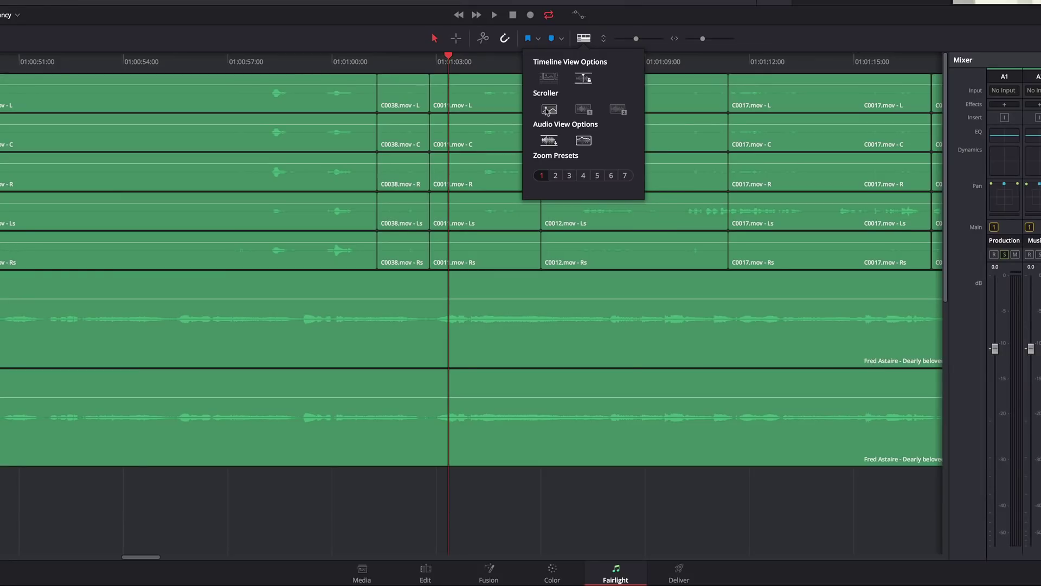
click(549, 110)
click(584, 109)
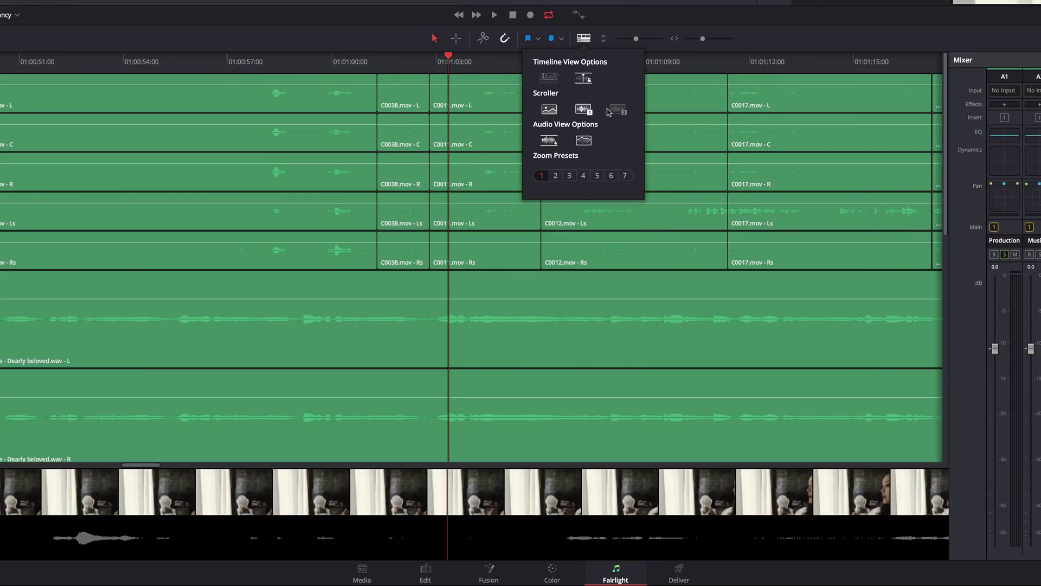
click(619, 111)
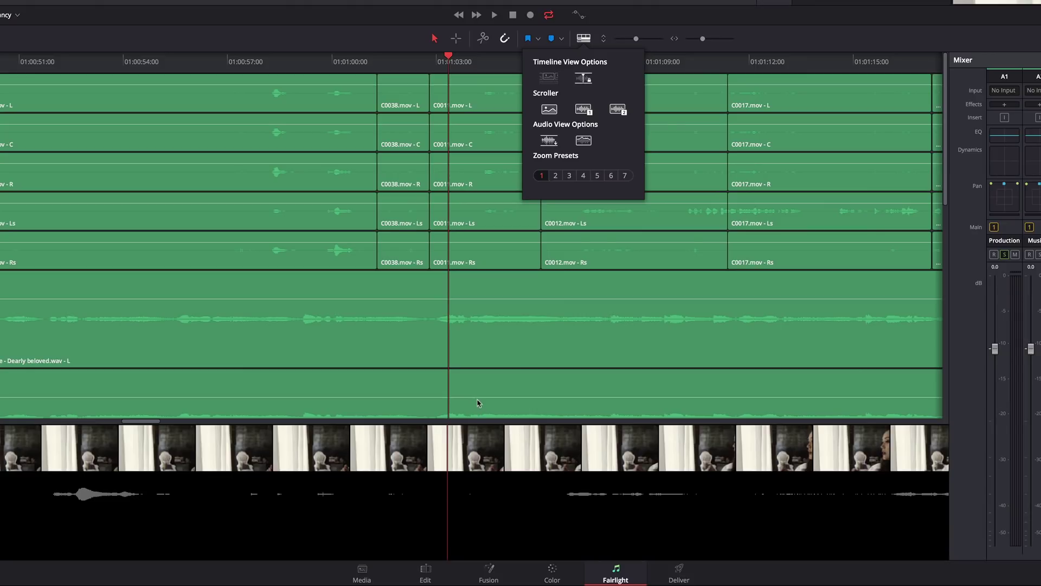
click(583, 37)
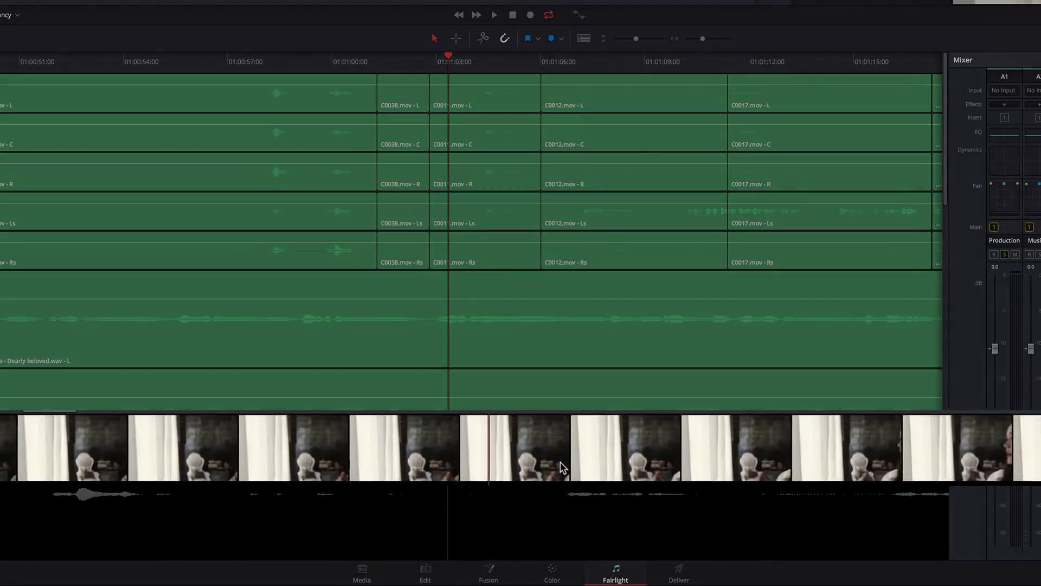
- Play and stop the timeline, then play it in reverse with J and forward with L
key(space)
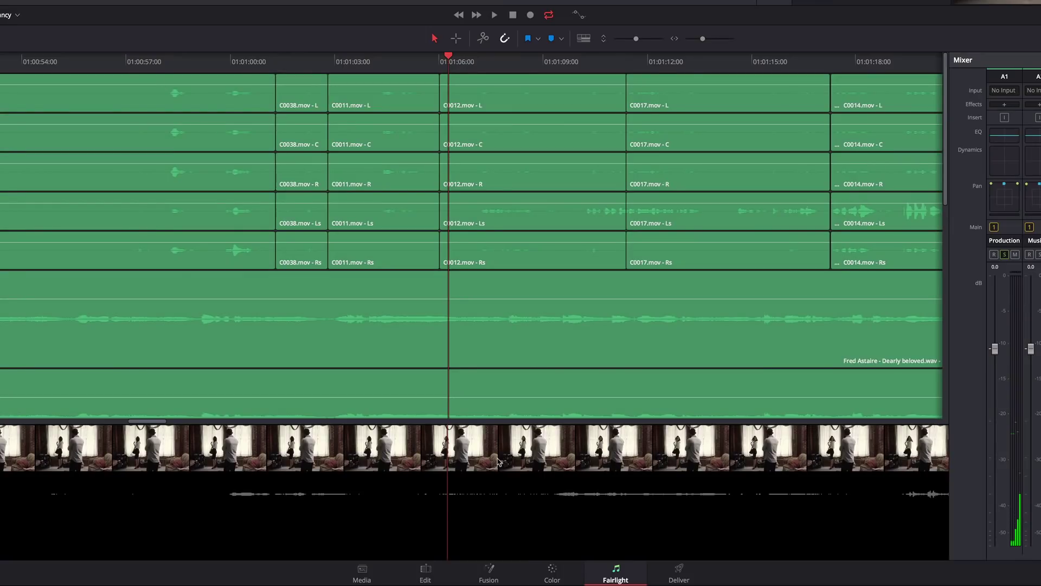
key(space)
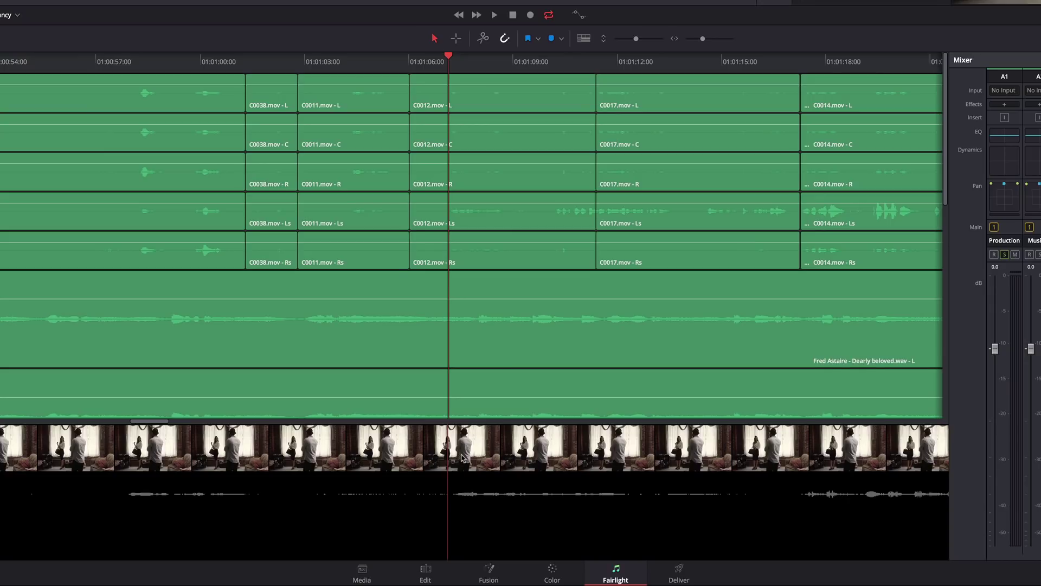
key(j)
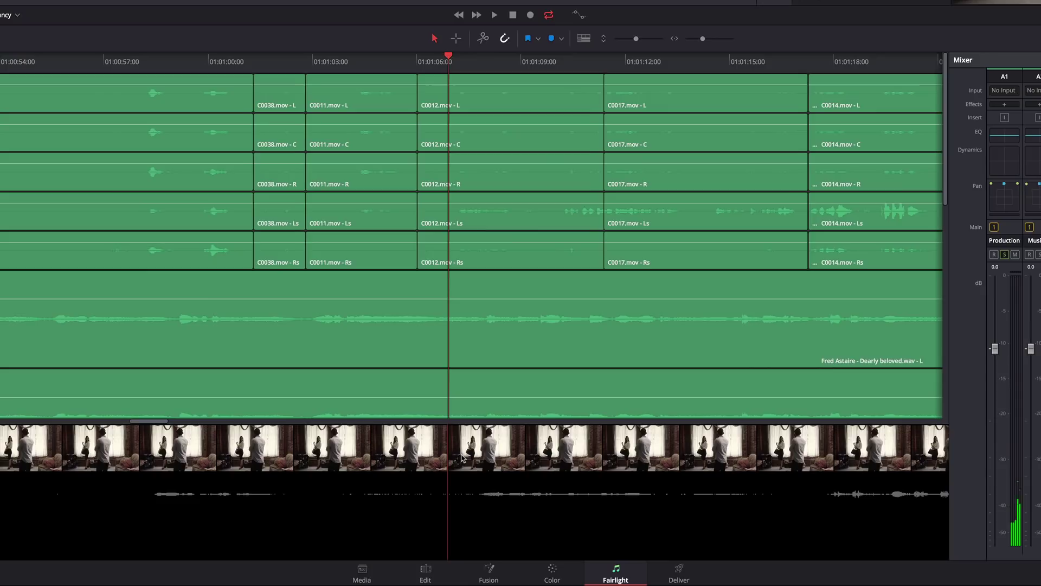
key(l)
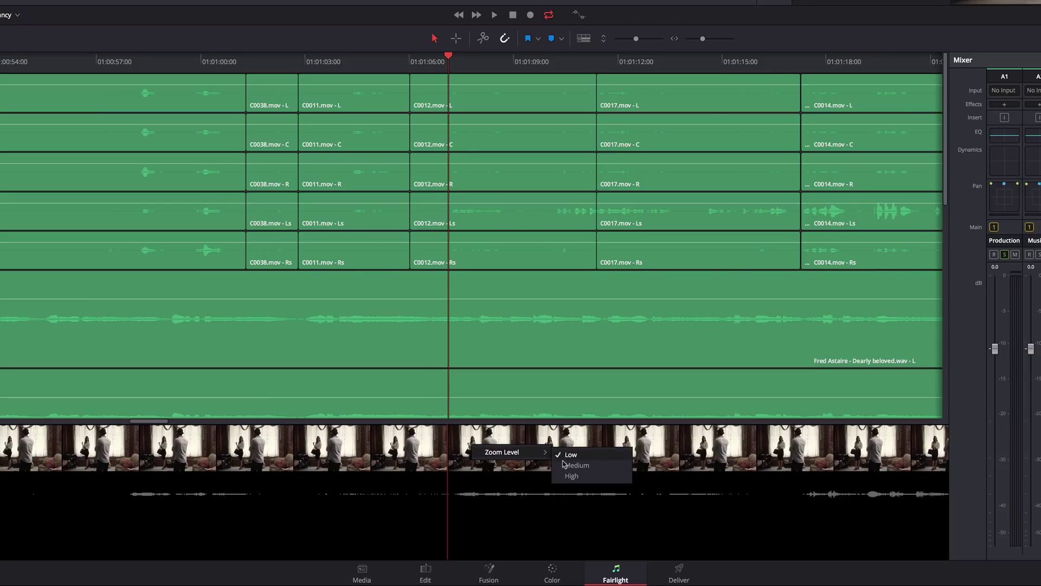
- Set the video scroller's zoom level to Medium, then High, and start playback
click(575, 465)
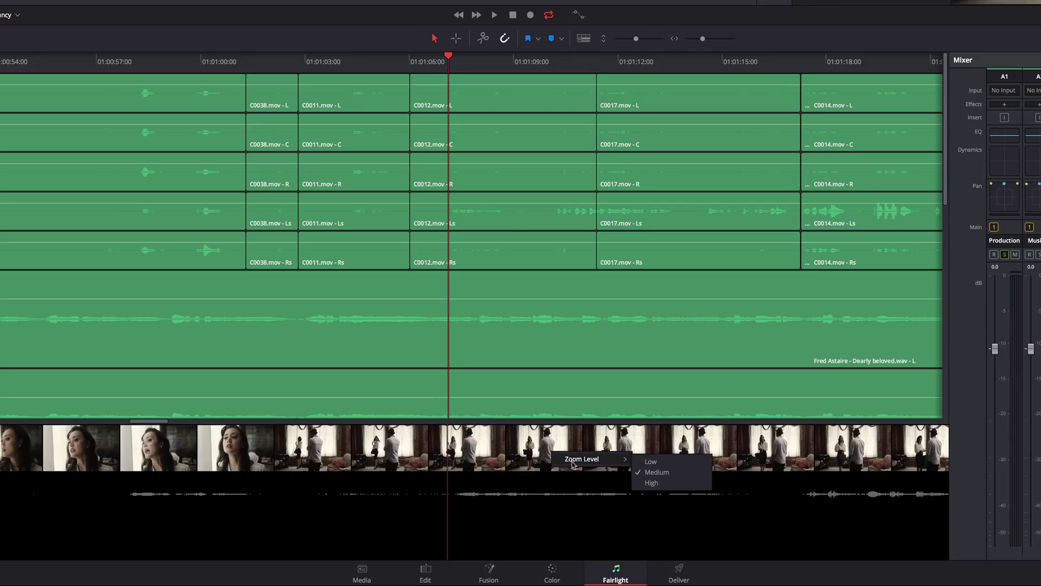
click(679, 483)
key(space)
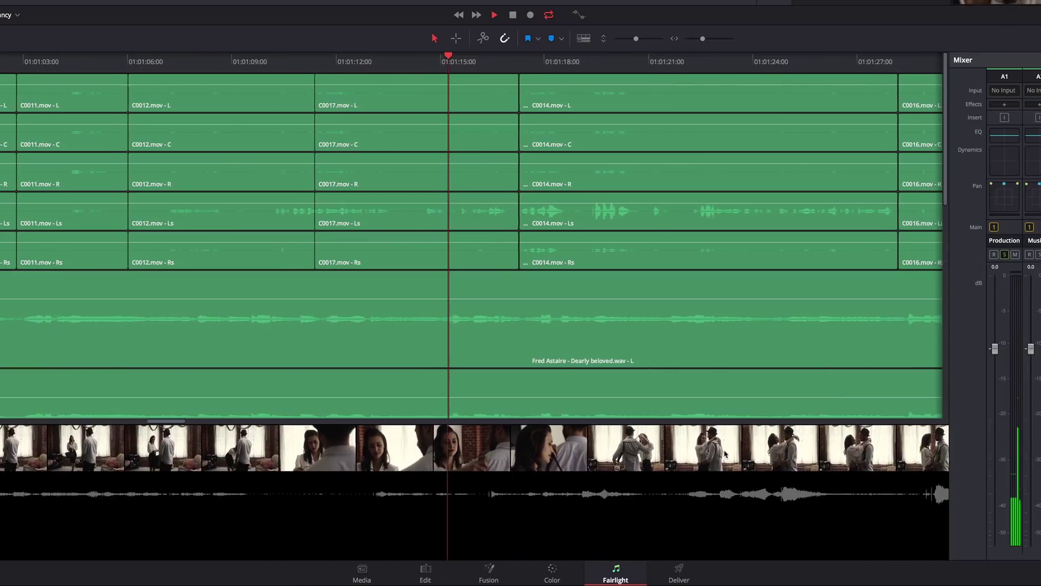
- Pause and resume playback, then jump back about six seconds from the Video Scroller
key(space)
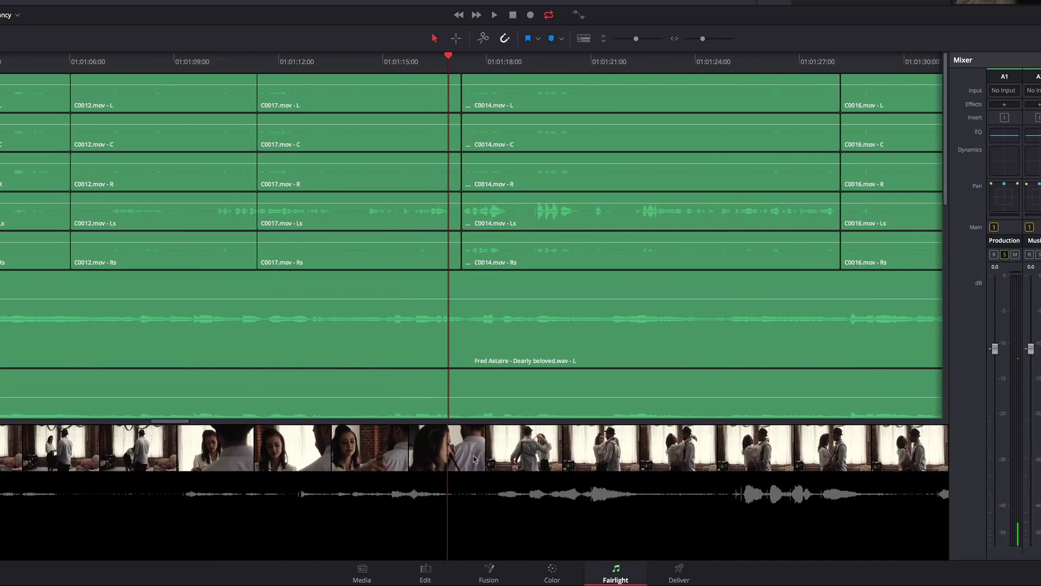
key(space)
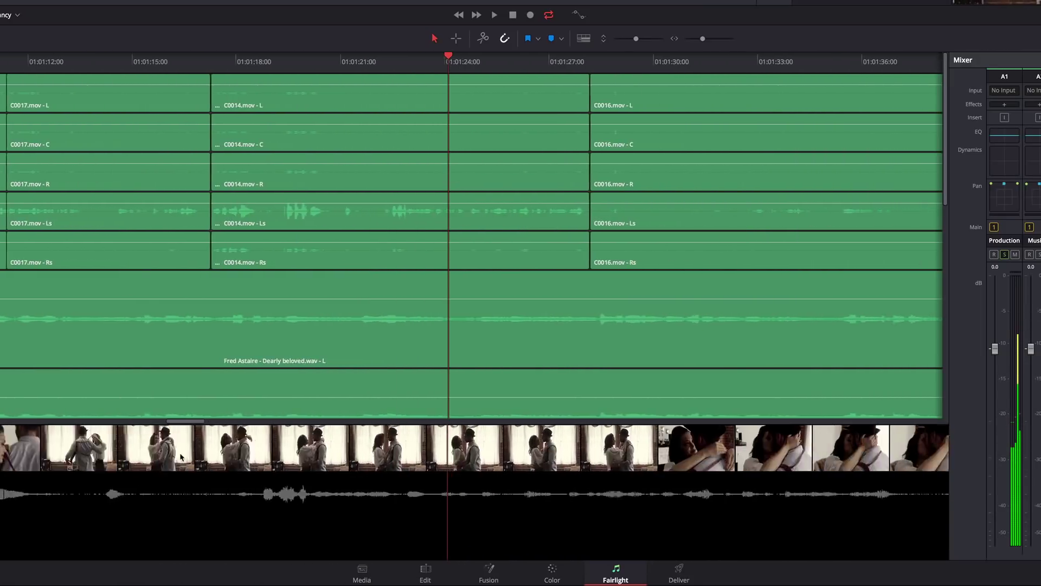
click(233, 458)
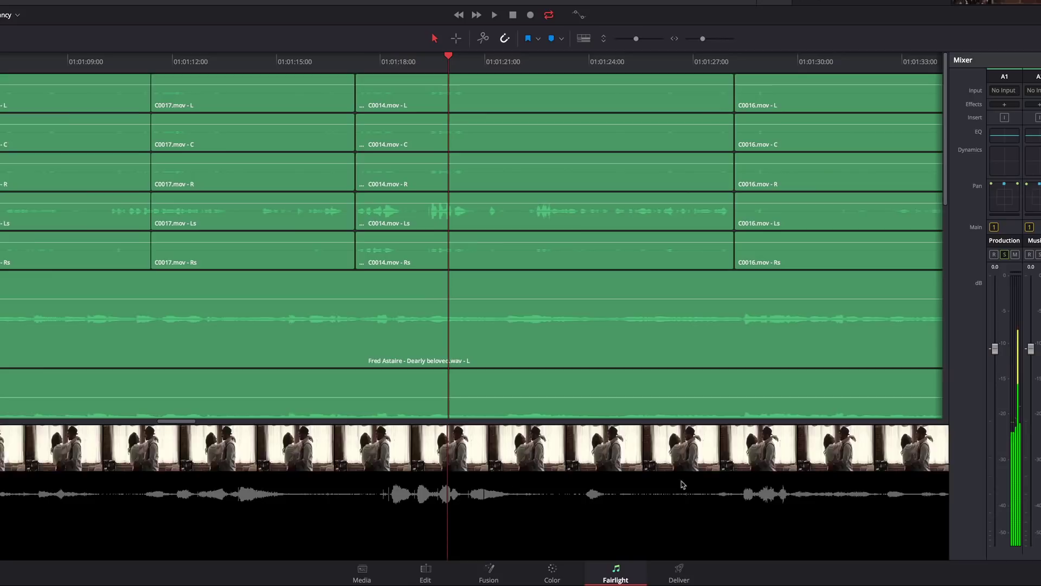
- Stop playback, zoom the timeline out on the ruler, and resume playing
key(space)
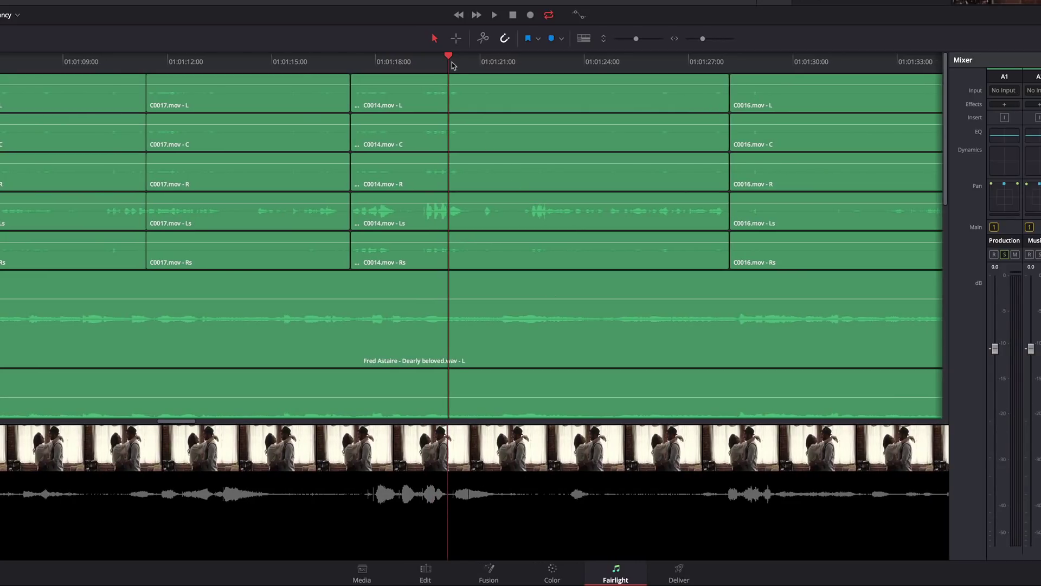
scroll(453, 65, down, 10)
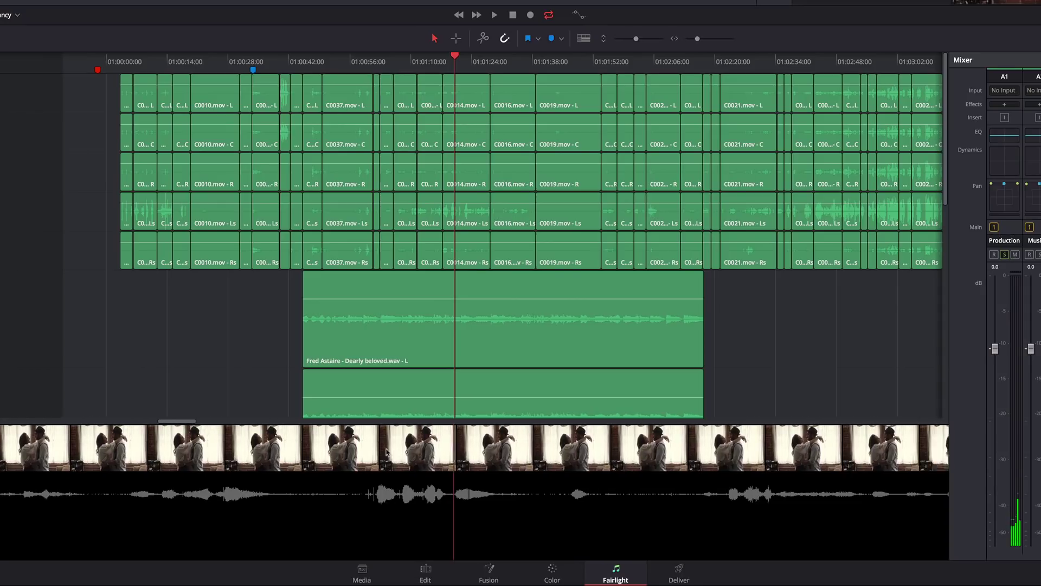
key(space)
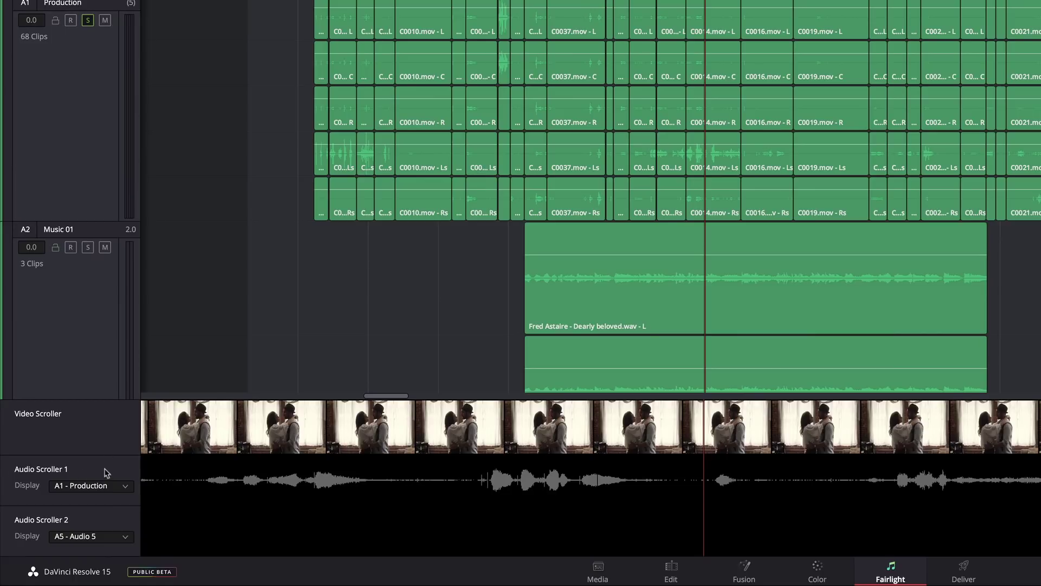
- Set Audio Scroller 1 to A1 - Production and Audio Scroller 2 to A2 - Music 01, then play in reverse
click(105, 489)
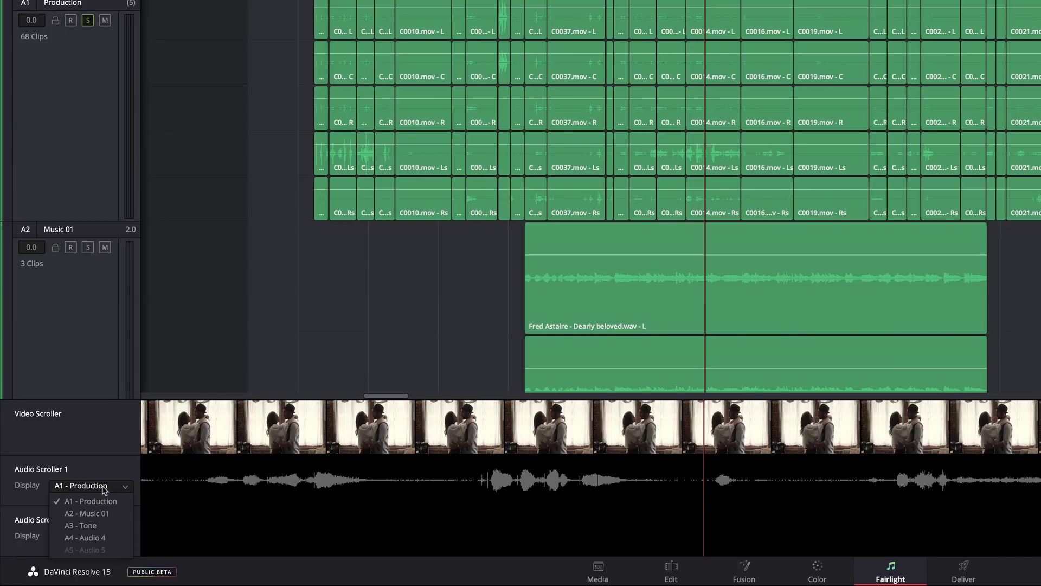
click(101, 514)
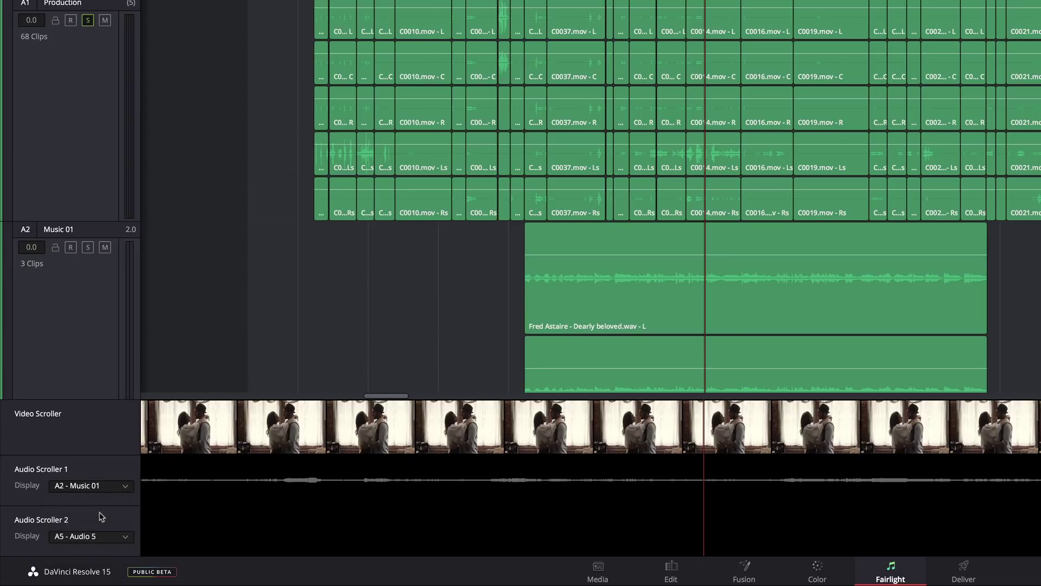
click(101, 487)
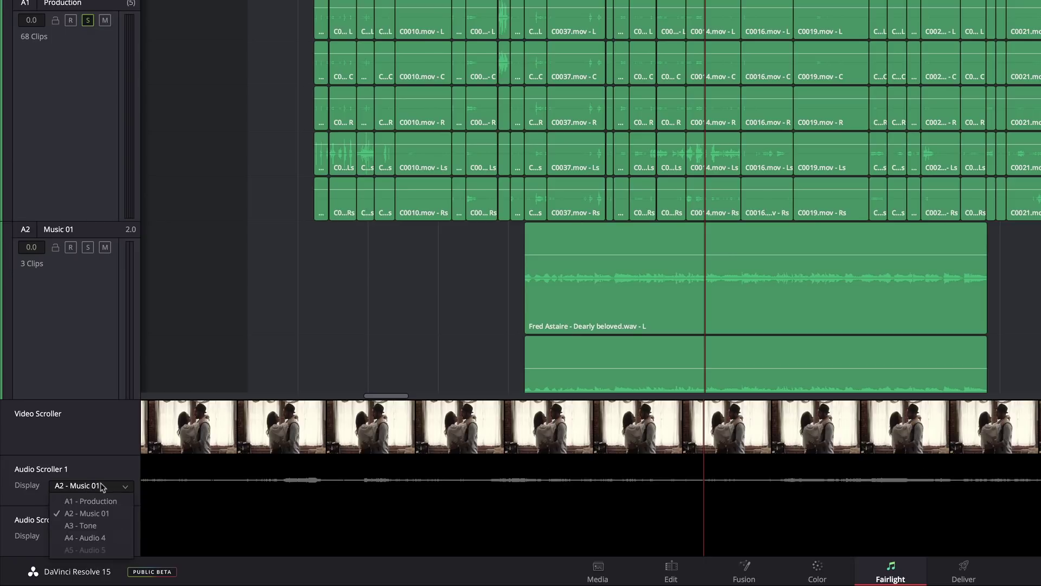
click(103, 500)
click(107, 545)
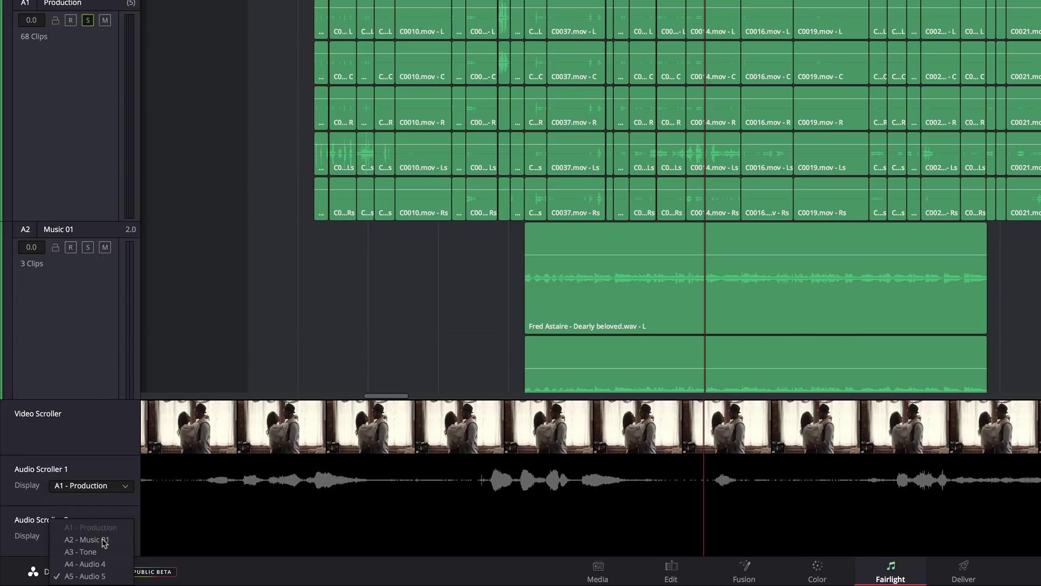
click(101, 540)
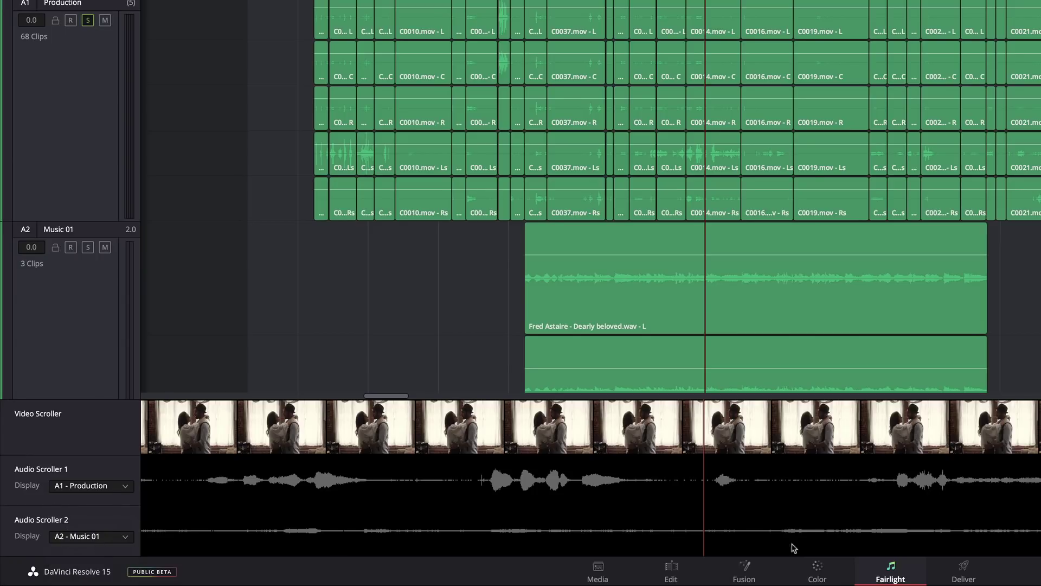
key(j)
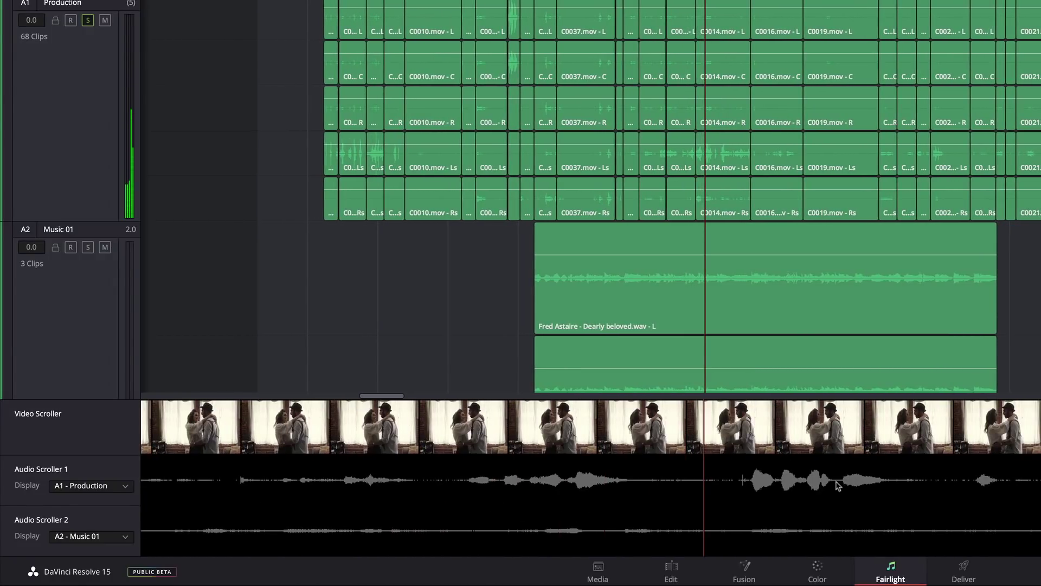
- Drag within the video and audio scrollers to scrub forward and backward through the edit
drag(838, 486, 778, 485)
drag(741, 480, 607, 477)
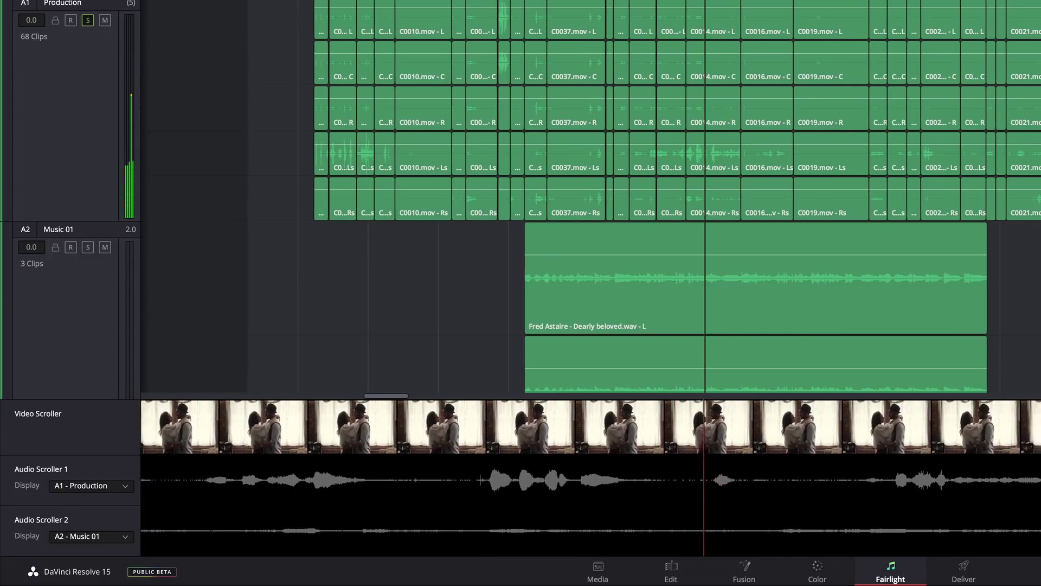
drag(733, 419, 763, 420)
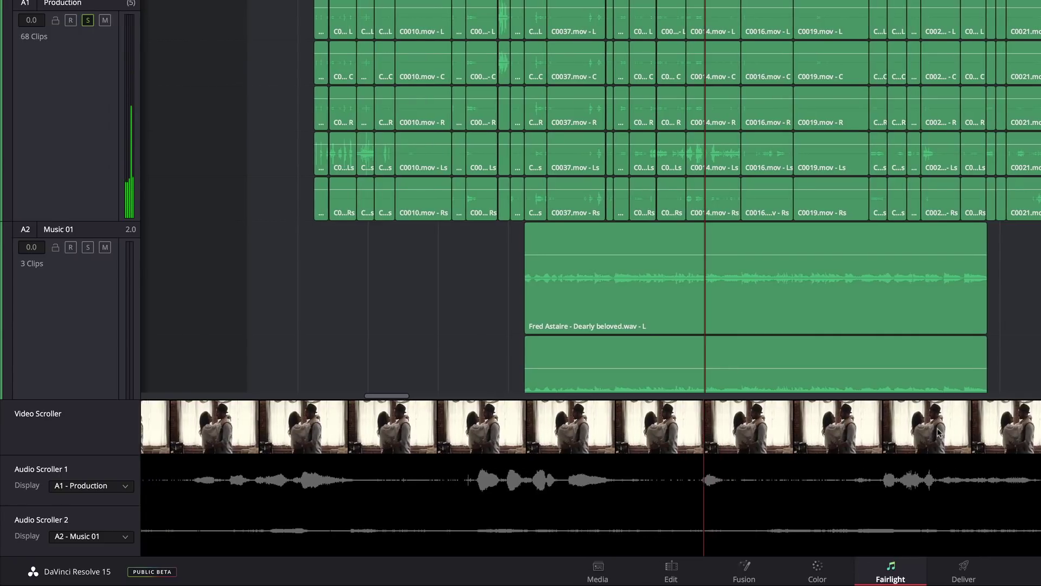
drag(940, 432, 988, 430)
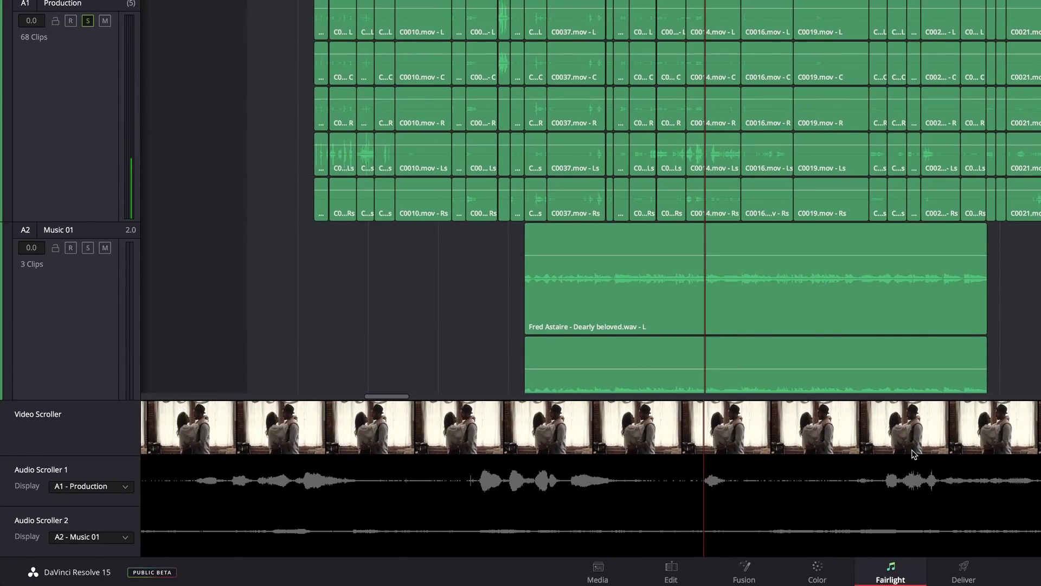
drag(1024, 431, 913, 454)
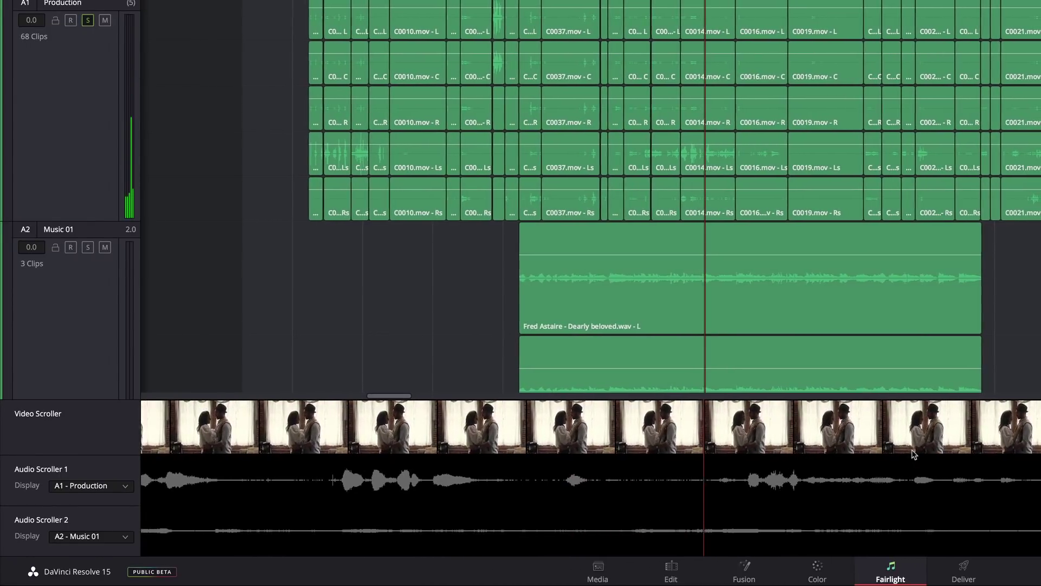